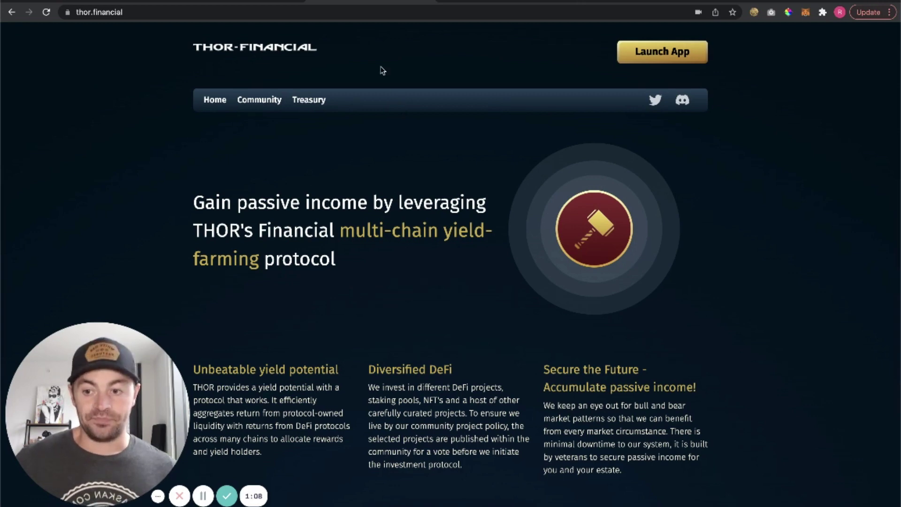
Return to the Thor (THOR) coin page on CoinGecko.
click(250, 3)
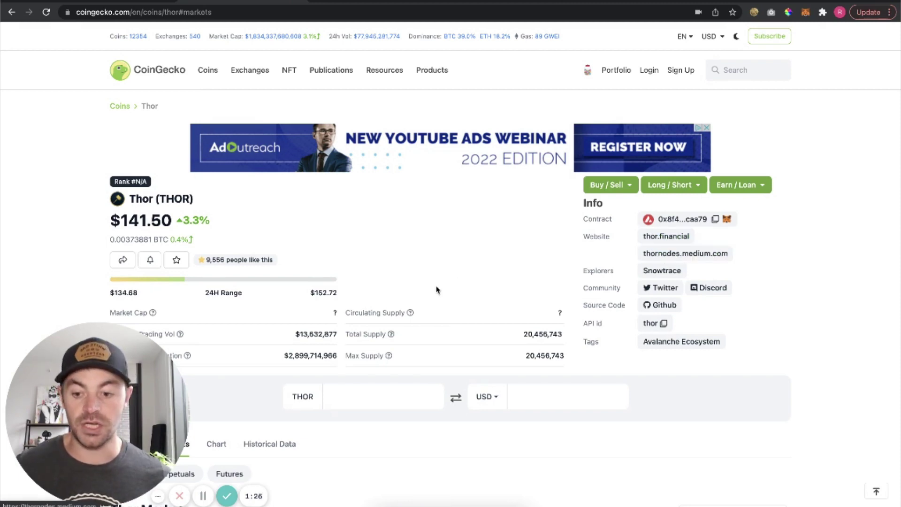
scroll(436, 288, down, 1)
scroll(436, 288, down, 3)
scroll(436, 288, down, 3)
scroll(437, 288, down, 4)
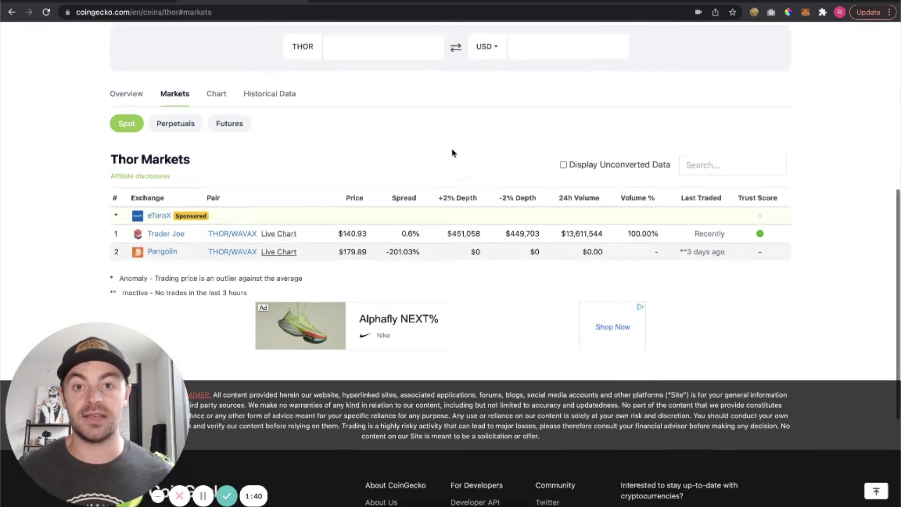
scroll(452, 153, up, 5)
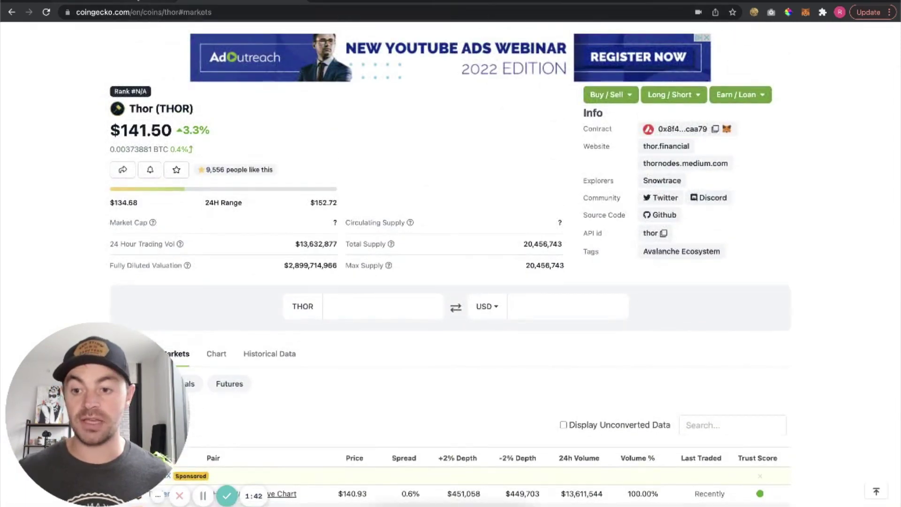
scroll(476, 185, down, 3)
scroll(476, 185, down, 1)
scroll(476, 184, down, 4)
scroll(476, 184, down, 1)
scroll(253, 171, up, 4)
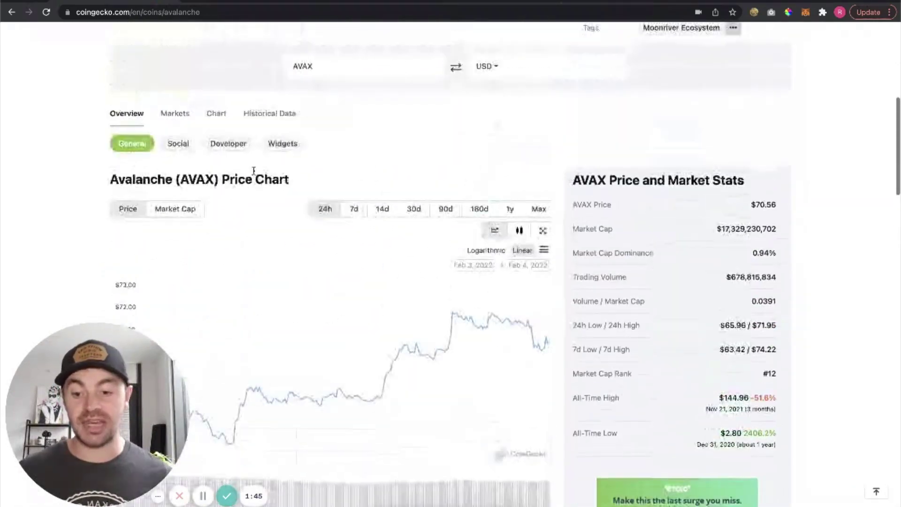
Show the list of exchanges trading Avalanche (AVAX) on CoinGecko.
click(180, 116)
scroll(397, 160, down, 3)
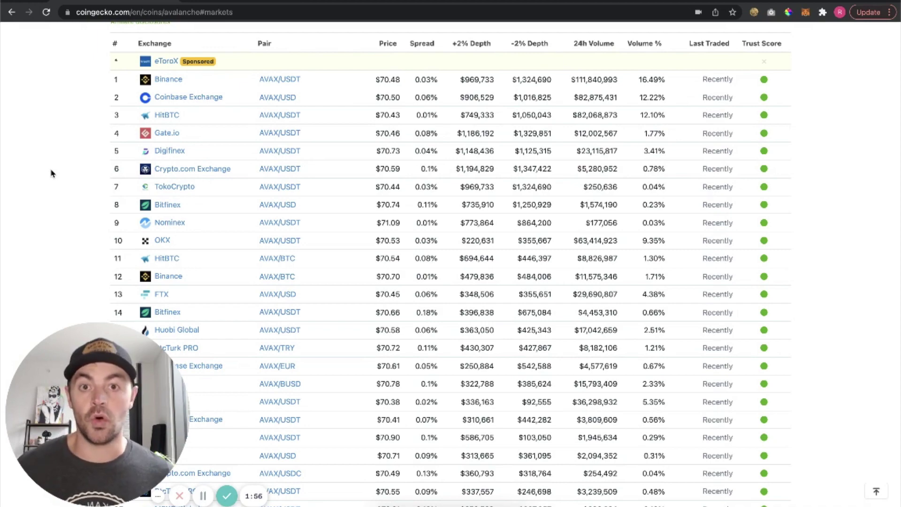
scroll(51, 173, up, 1)
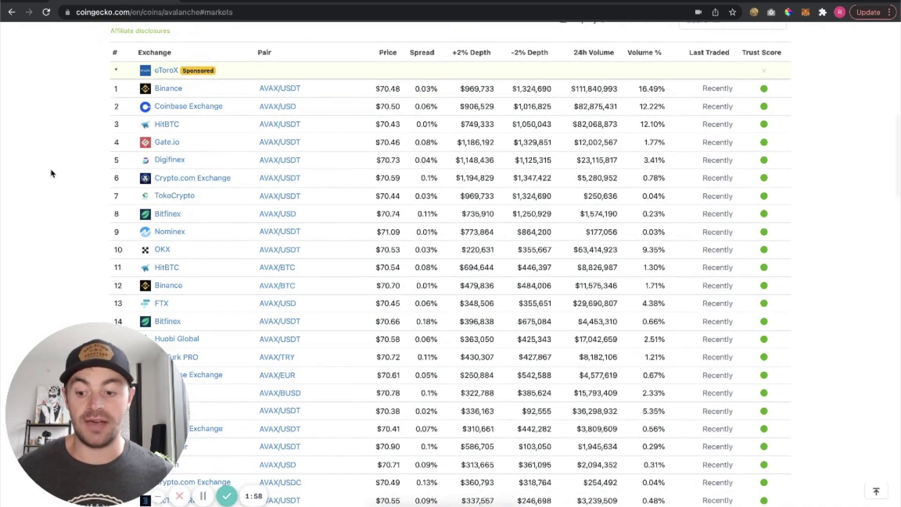
scroll(51, 173, up, 1)
scroll(51, 173, up, 4)
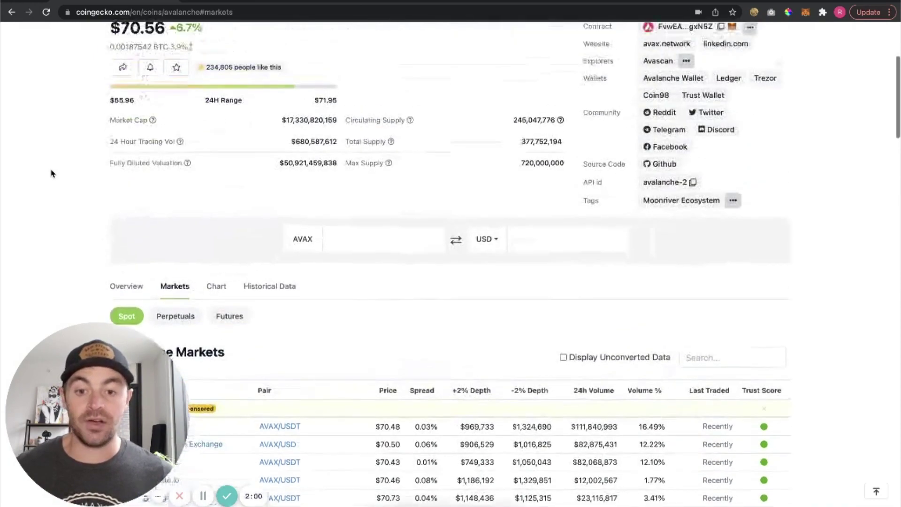
scroll(51, 174, up, 1)
scroll(51, 174, up, 2)
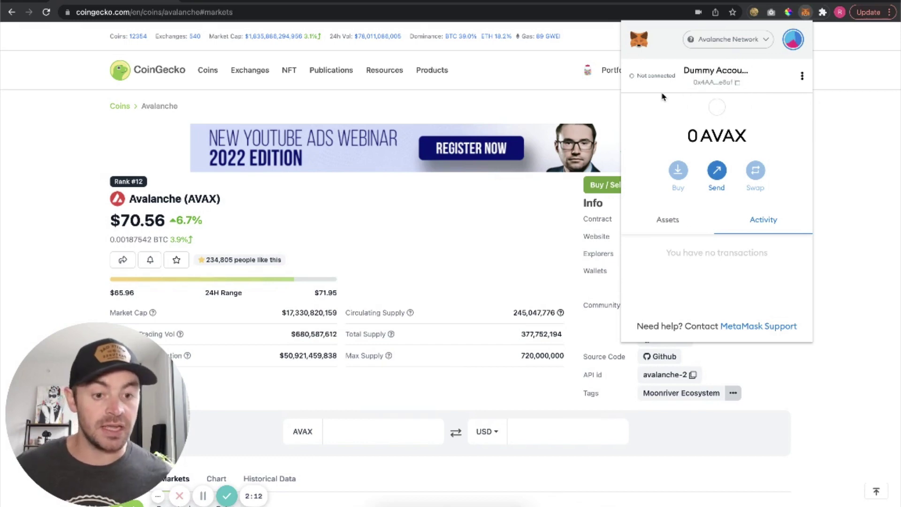
Confirm MetaMask stays on Avalanche Network and copy the wallet account address.
click(727, 41)
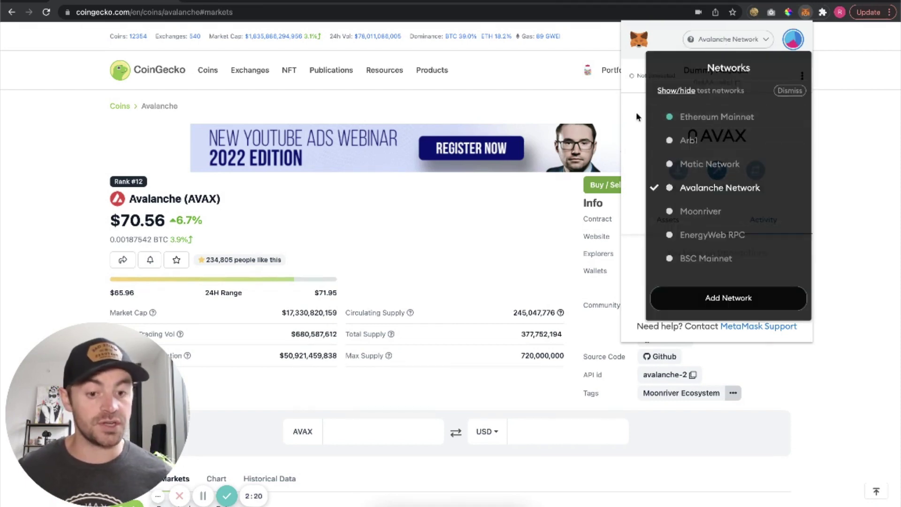
click(635, 112)
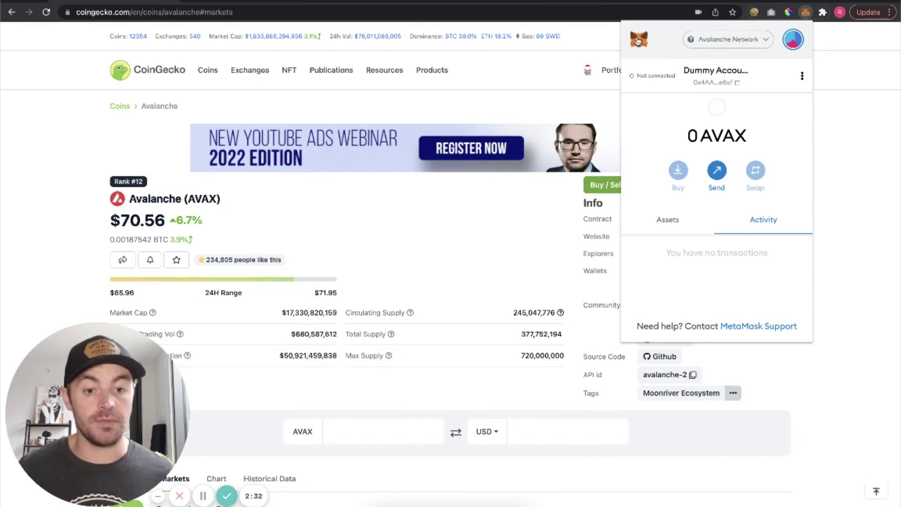
click(750, 79)
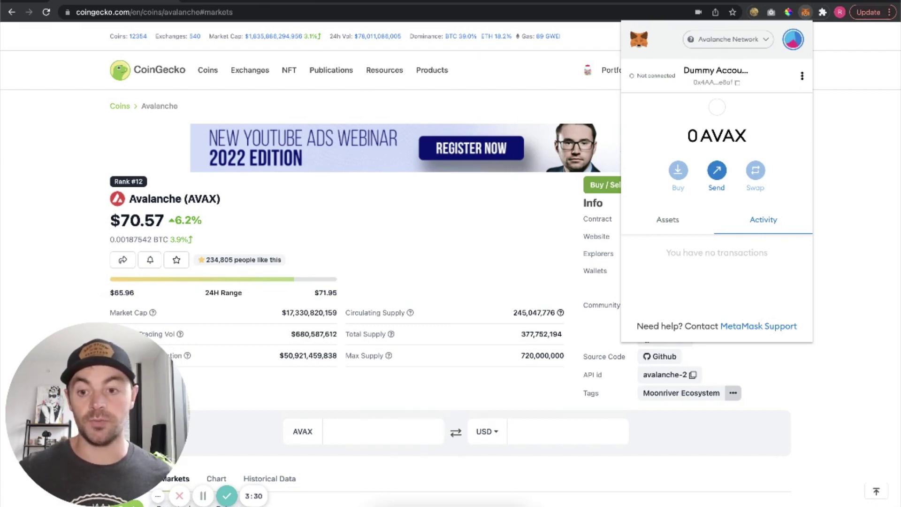
Close the MetaMask wallet and go back to Thor's CoinGecko page.
key(alt+Left)
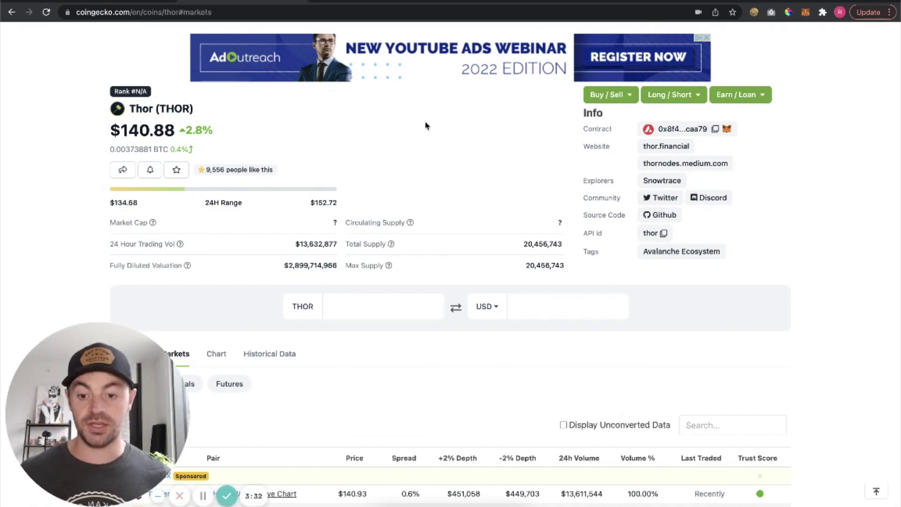
scroll(808, 293, down, 5)
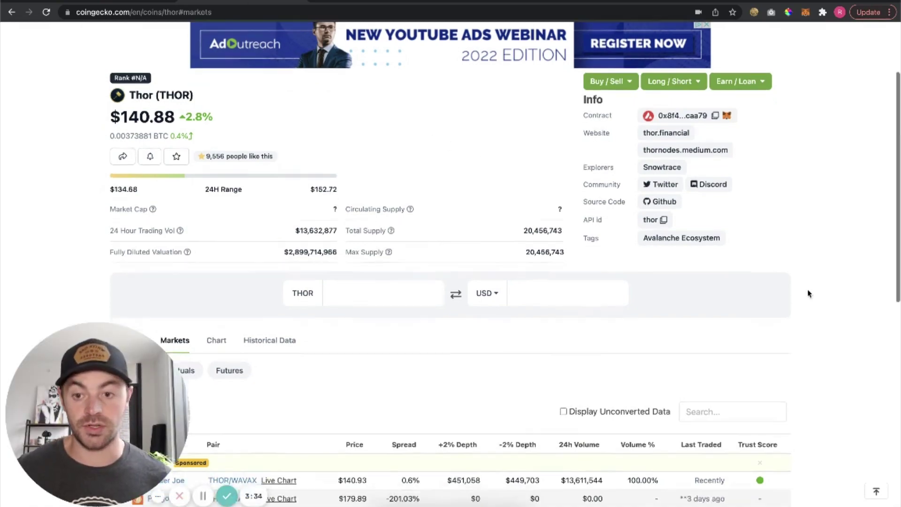
scroll(807, 294, up, 3)
scroll(428, 255, up, 3)
scroll(408, 254, down, 2)
scroll(317, 177, down, 5)
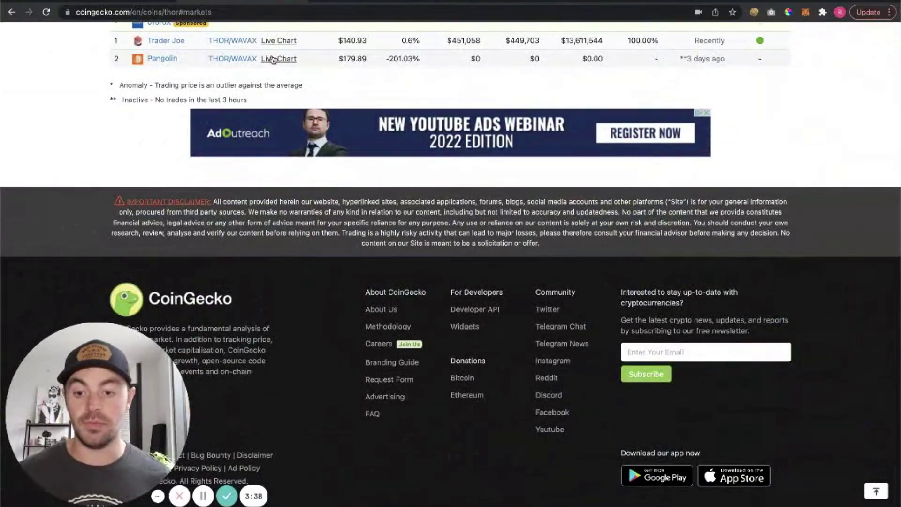
scroll(282, 141, up, 2)
scroll(422, 169, up, 1)
scroll(444, 174, up, 5)
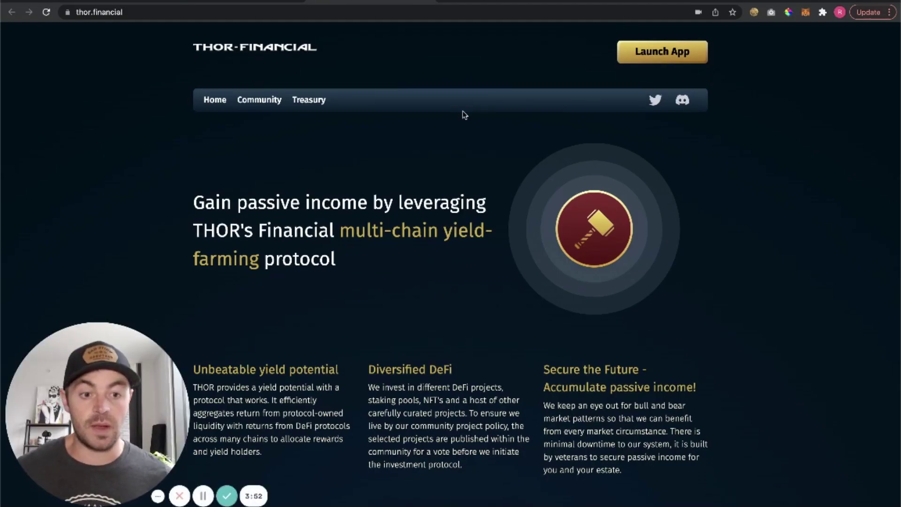
Launch the THOR Financial node app from the thor.financial homepage.
click(678, 57)
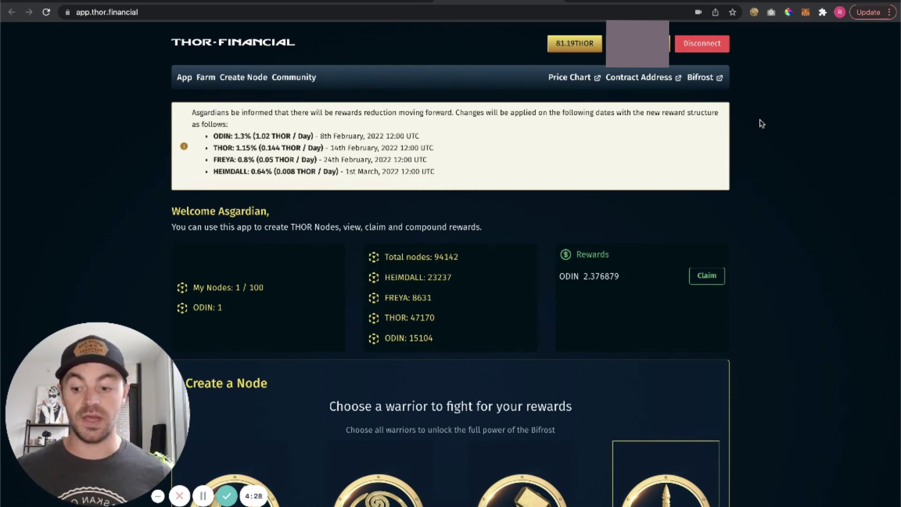
scroll(759, 123, down, 1)
scroll(759, 123, down, 1)
scroll(759, 123, down, 1)
scroll(759, 123, down, 1)
scroll(759, 123, down, 1)
scroll(760, 123, down, 1)
scroll(759, 123, down, 1)
scroll(759, 124, down, 1)
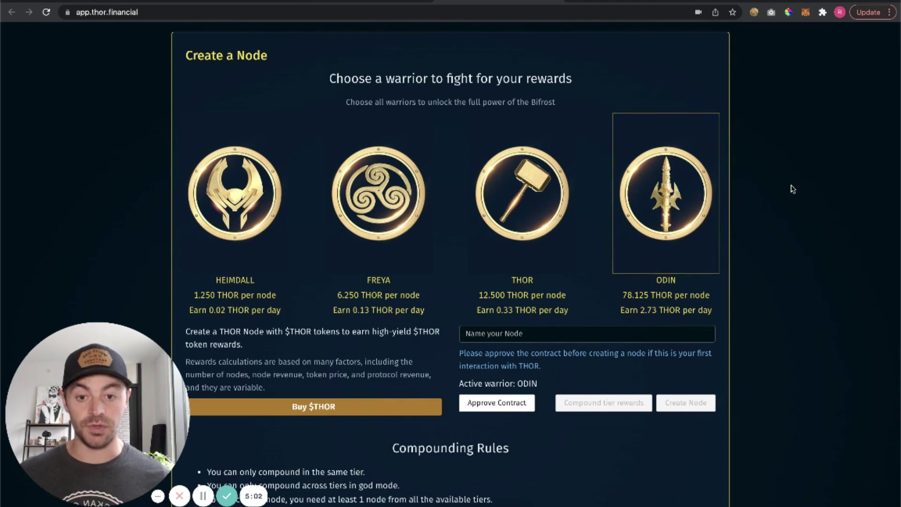
scroll(792, 190, up, 1)
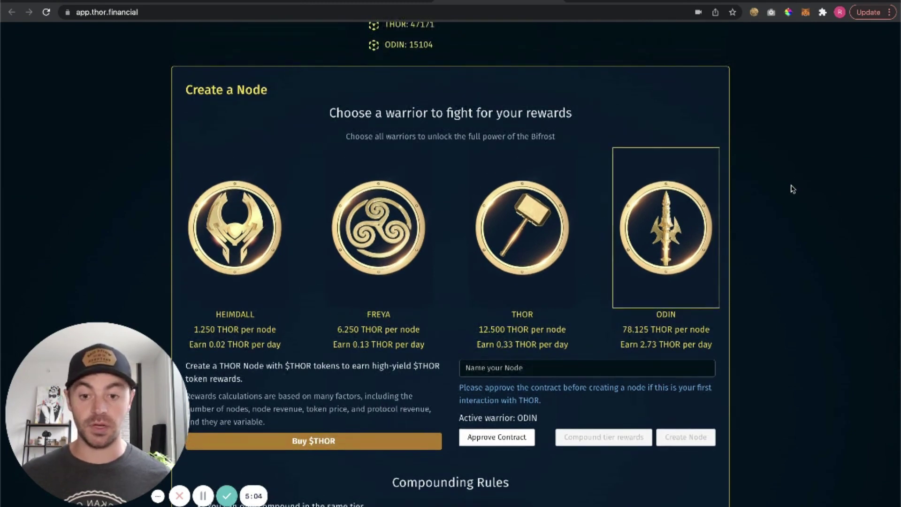
scroll(791, 188, down, 1)
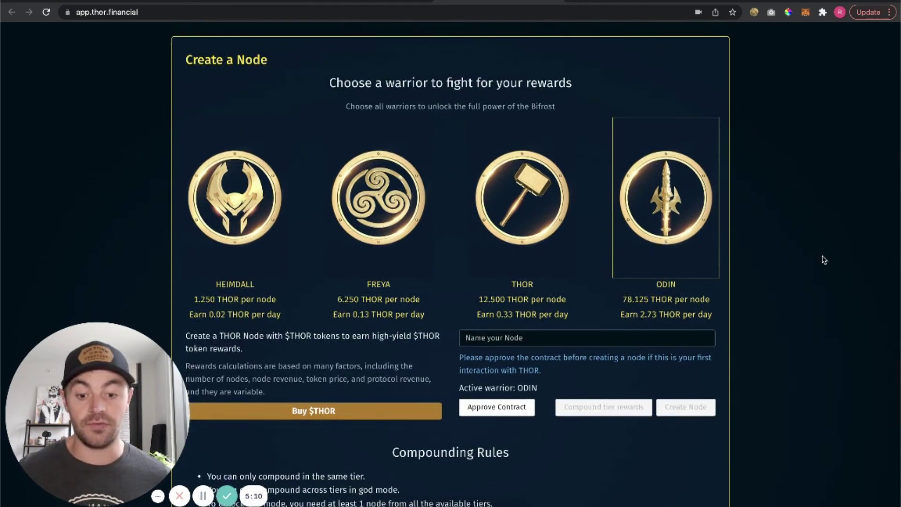
scroll(823, 259, down, 2)
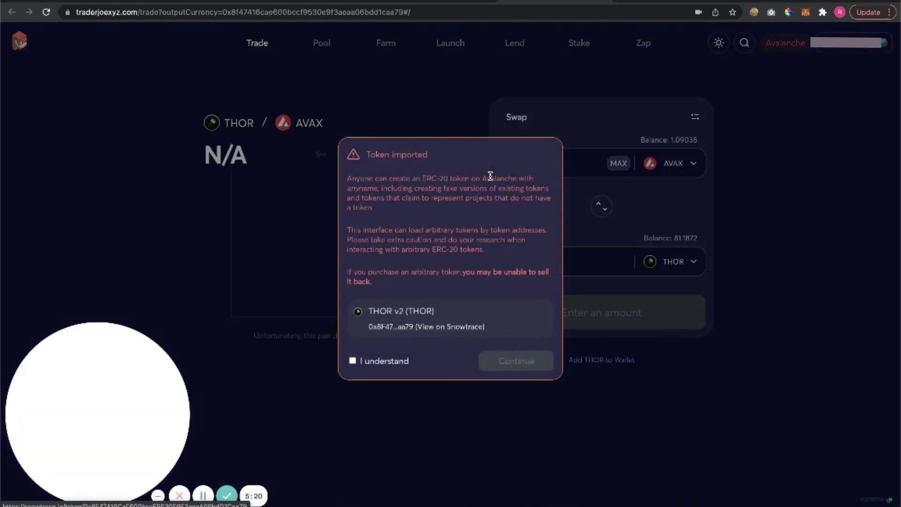
Accept the imported THOR token warning in Trader Joe, then check the THOR Financial tab.
click(383, 361)
click(513, 361)
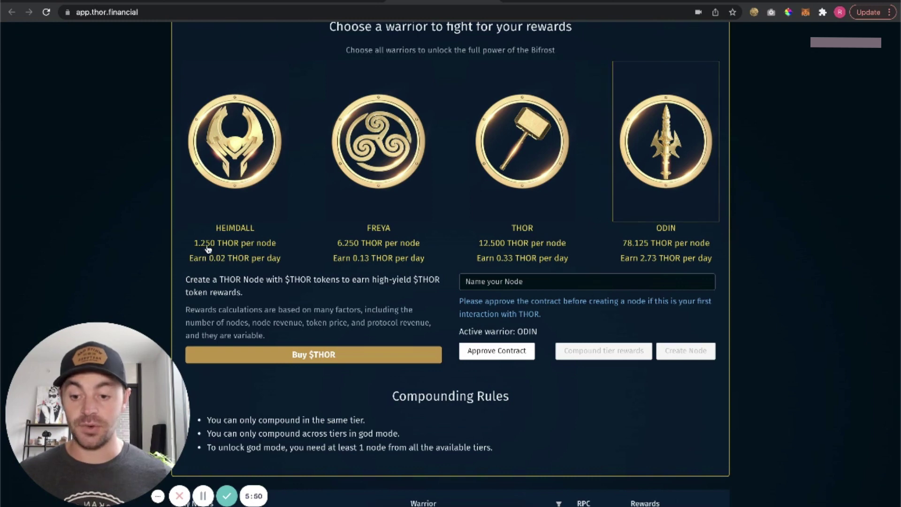
key(ctrl+Tab)
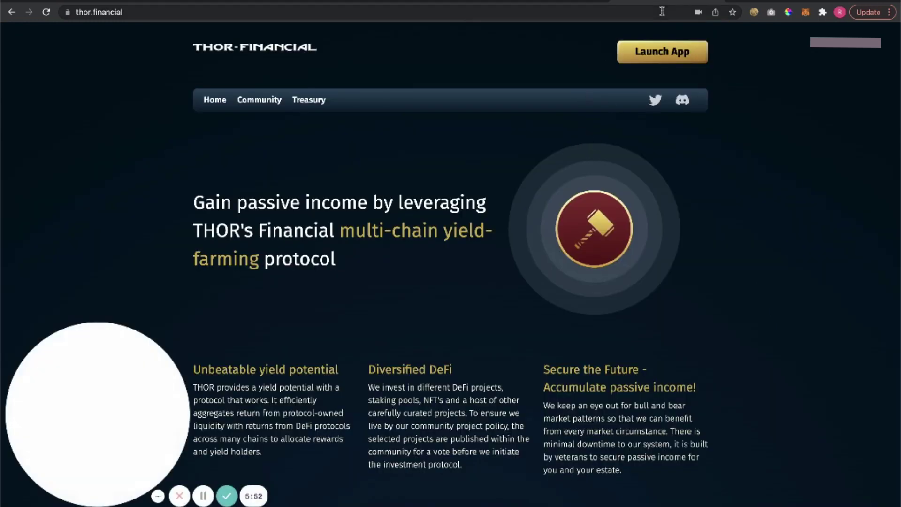
Back in Trader Joe's swap form, start entering 1.250 THOR to receive.
key(ctrl+Tab)
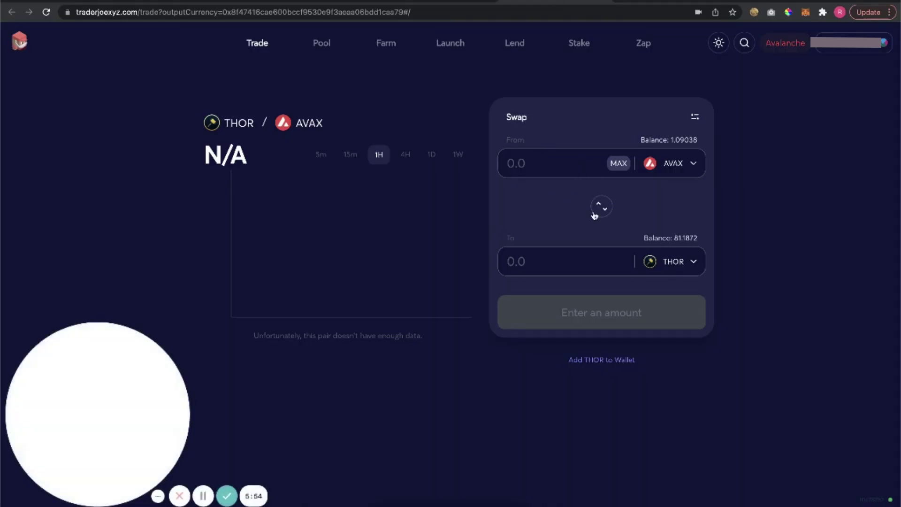
click(547, 260)
text(1.2)
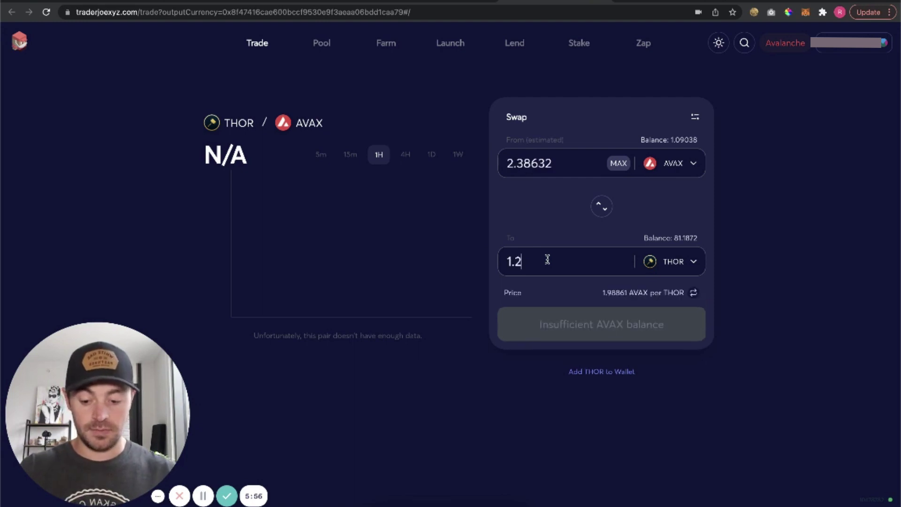
text(50)
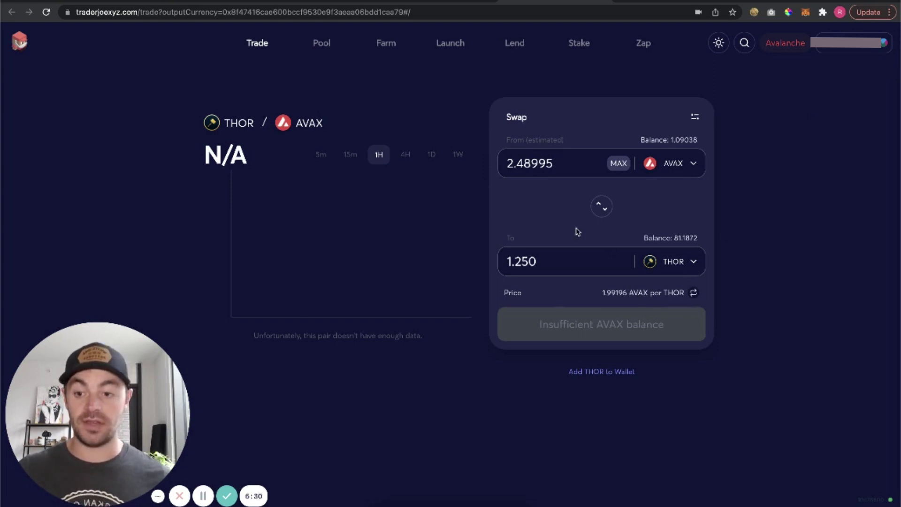
key(ctrl+Tab)
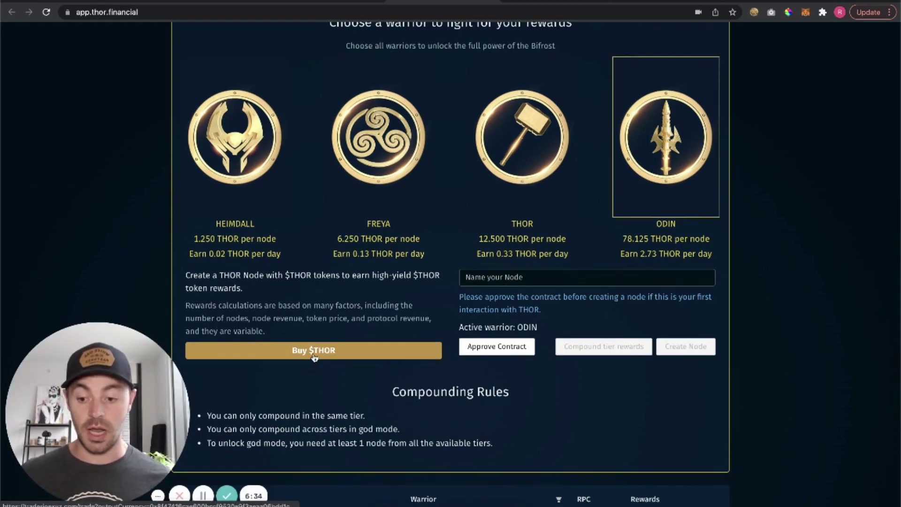
scroll(809, 269, up, 5)
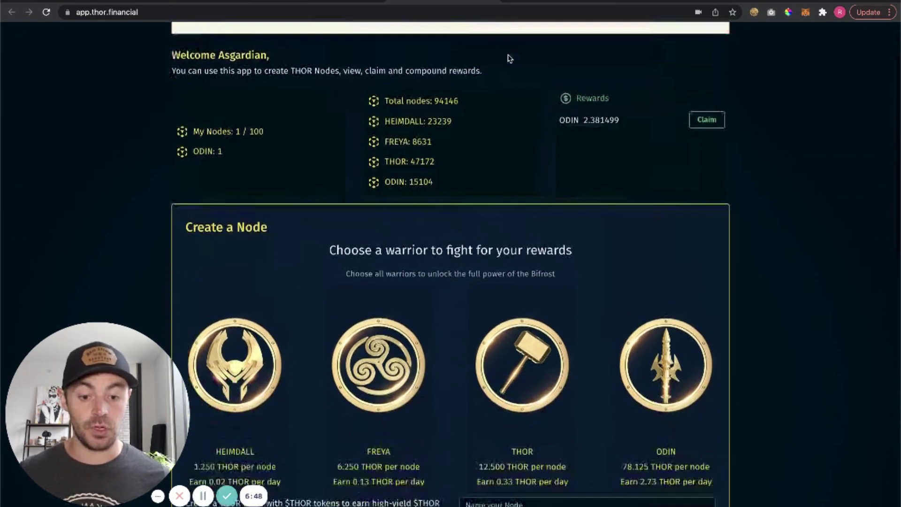
scroll(508, 58, down, 2)
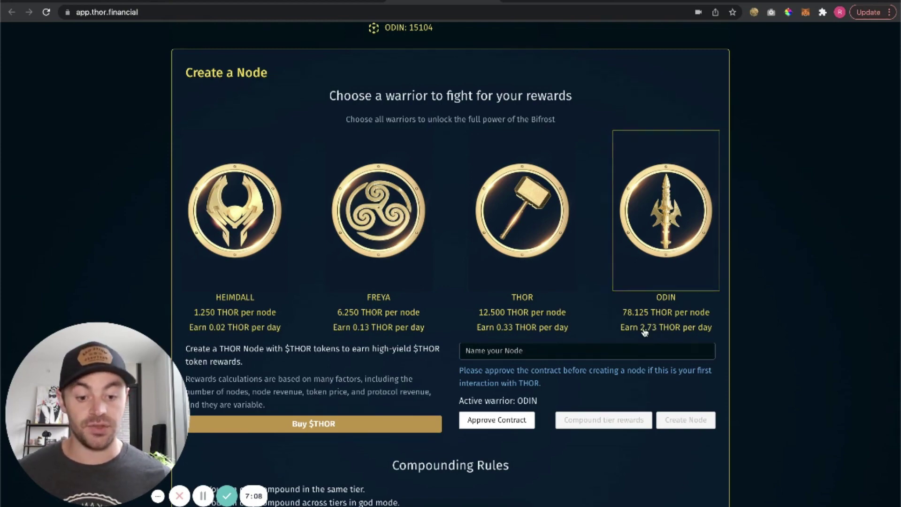
scroll(785, 302, up, 5)
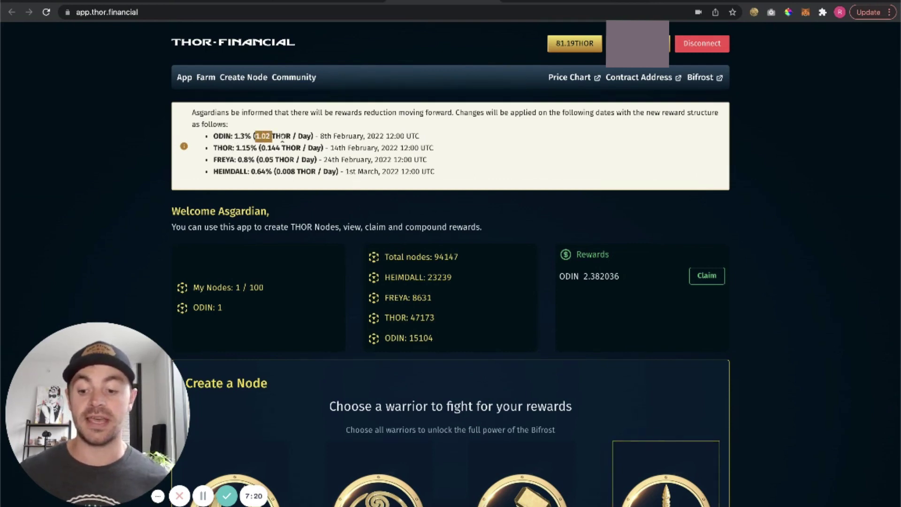
click(281, 140)
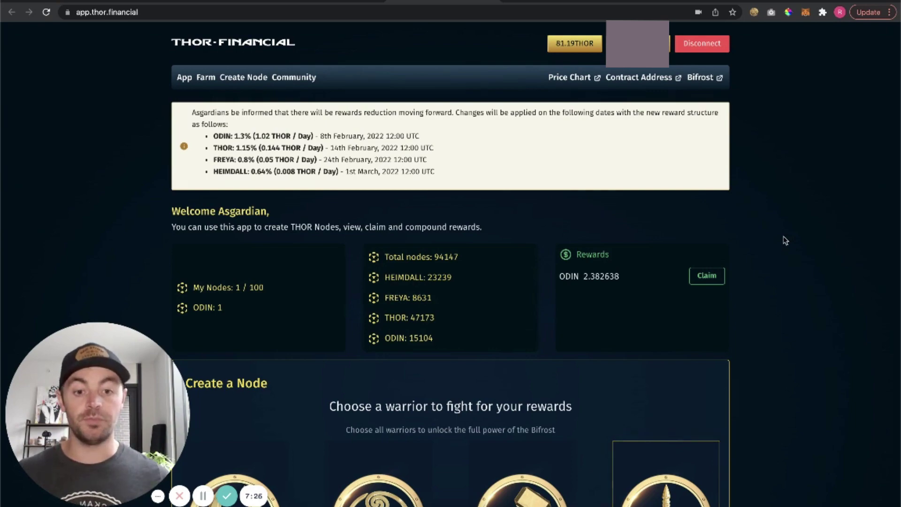
scroll(784, 241, down, 4)
scroll(784, 241, down, 3)
scroll(785, 241, up, 2)
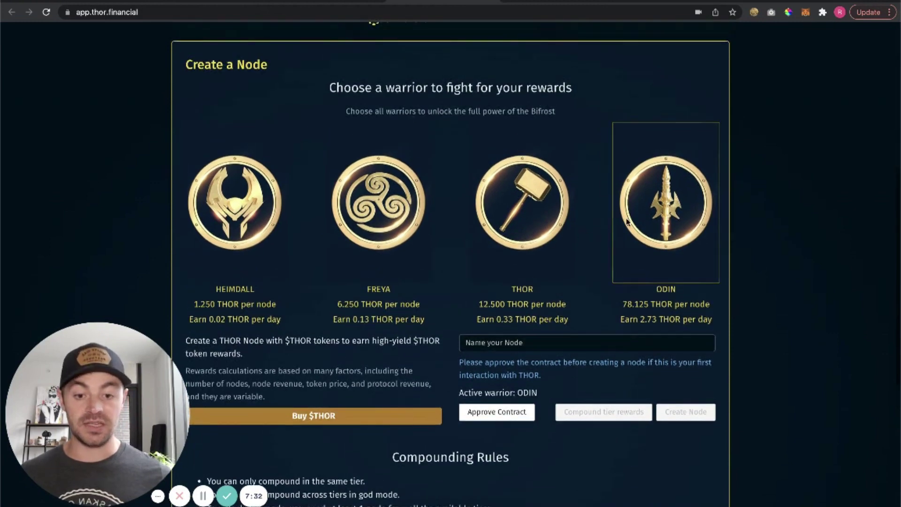
Select ODIN as the warrior for the new Ryan2 node.
click(674, 194)
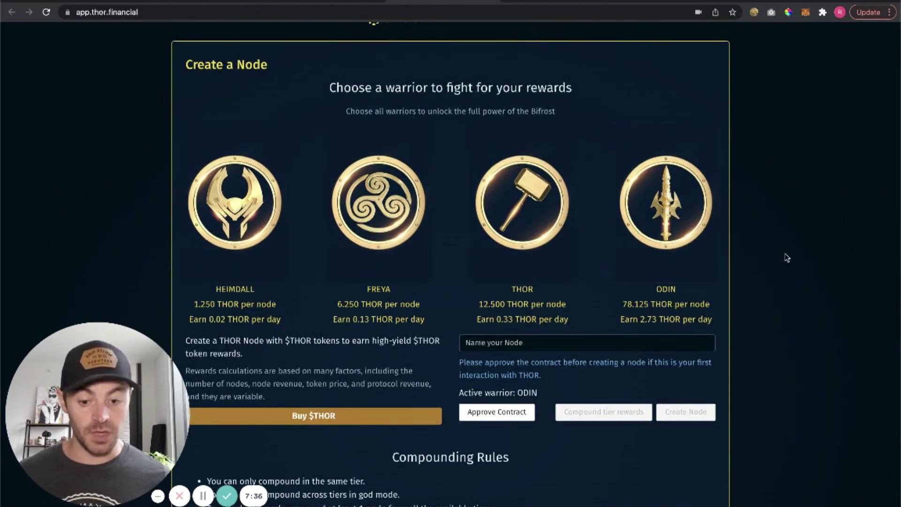
scroll(804, 318, down, 2)
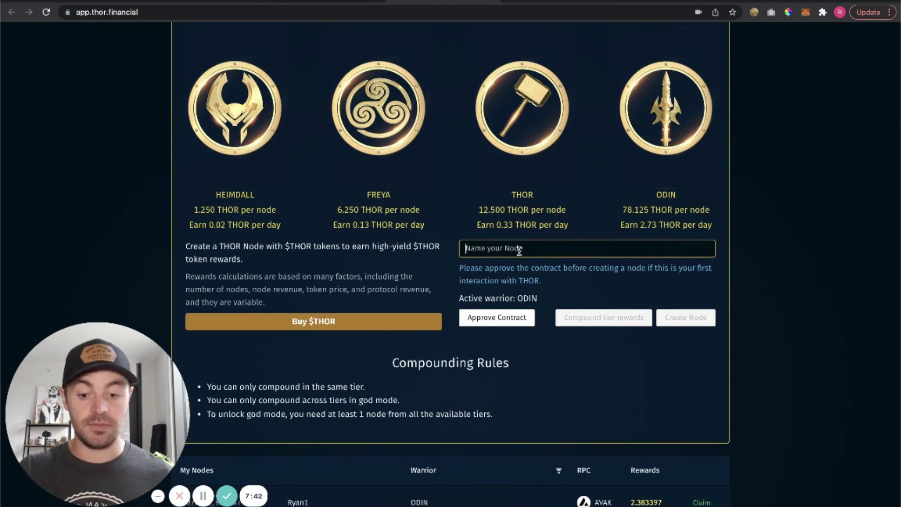
text(Ryan)
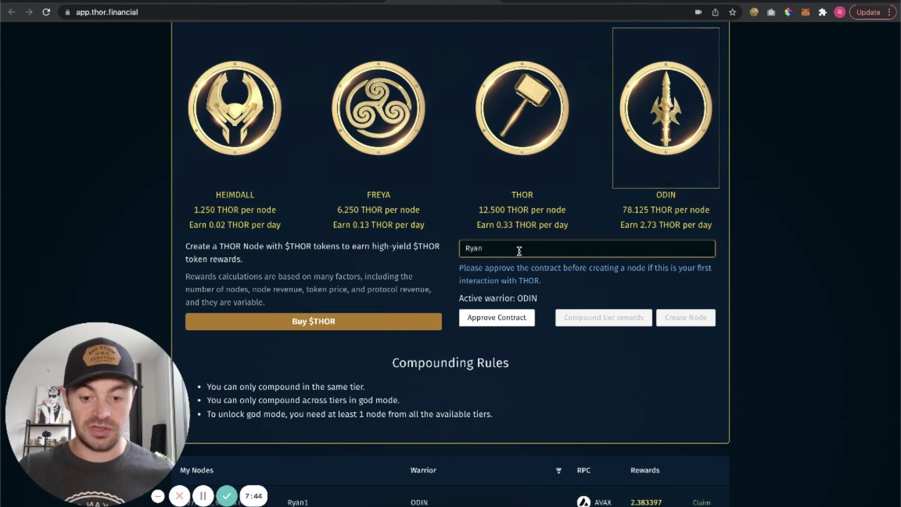
text(2)
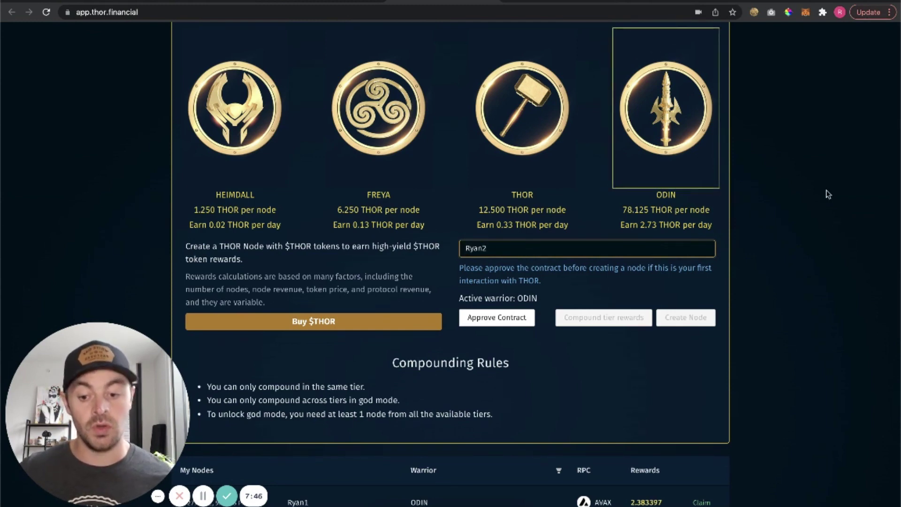
scroll(827, 194, down, 1)
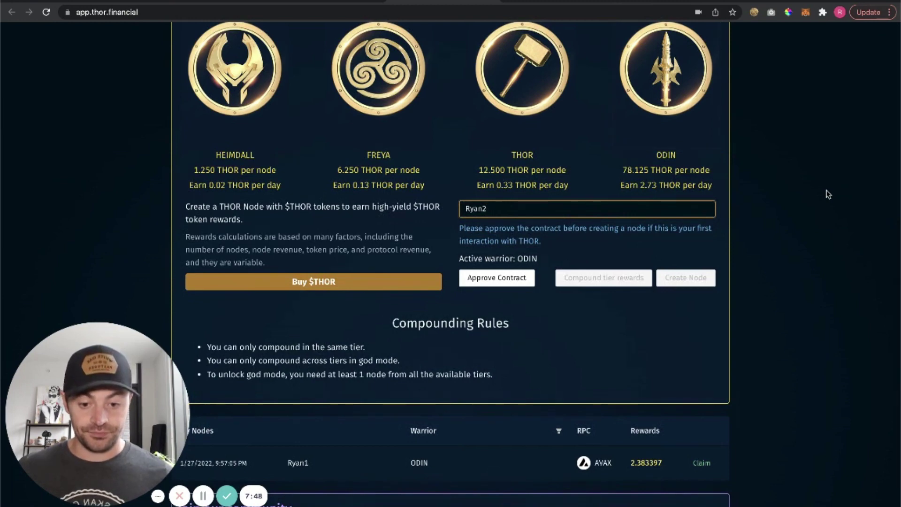
Approve the contract to spend THOR and confirm the permission in MetaMask.
click(504, 281)
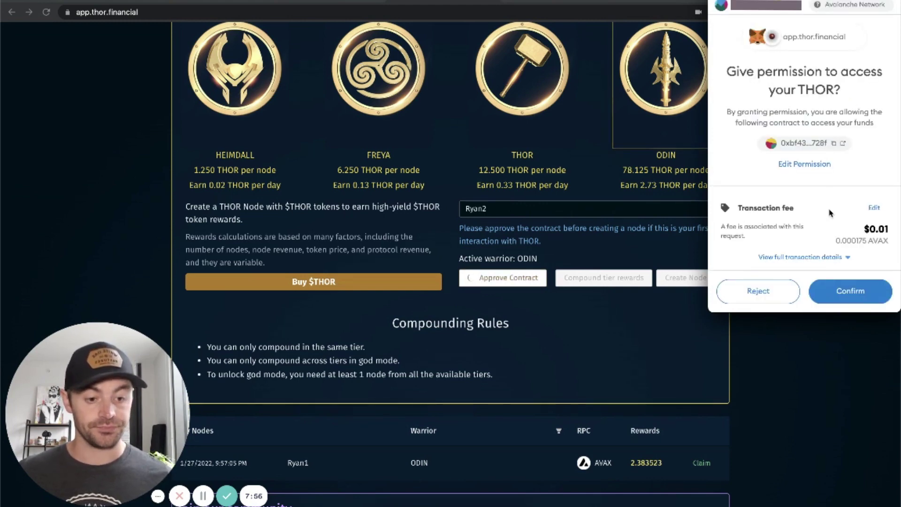
click(832, 293)
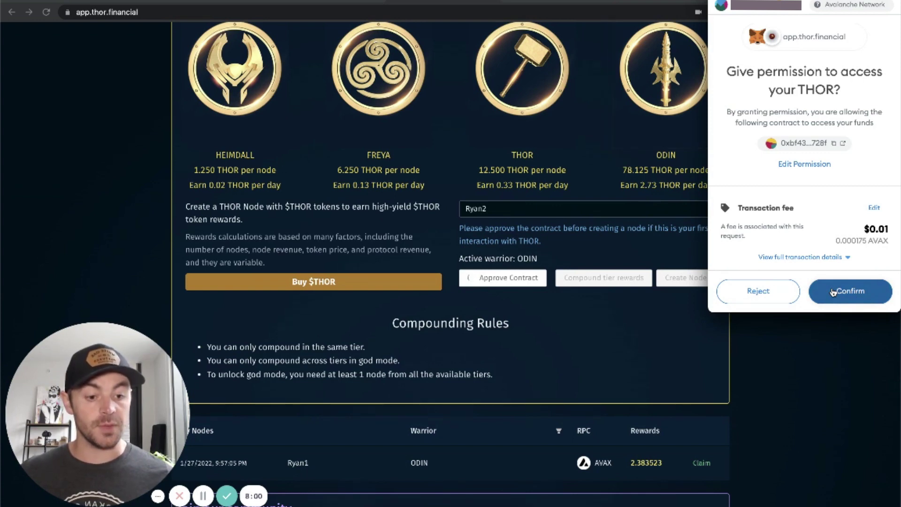
click(833, 292)
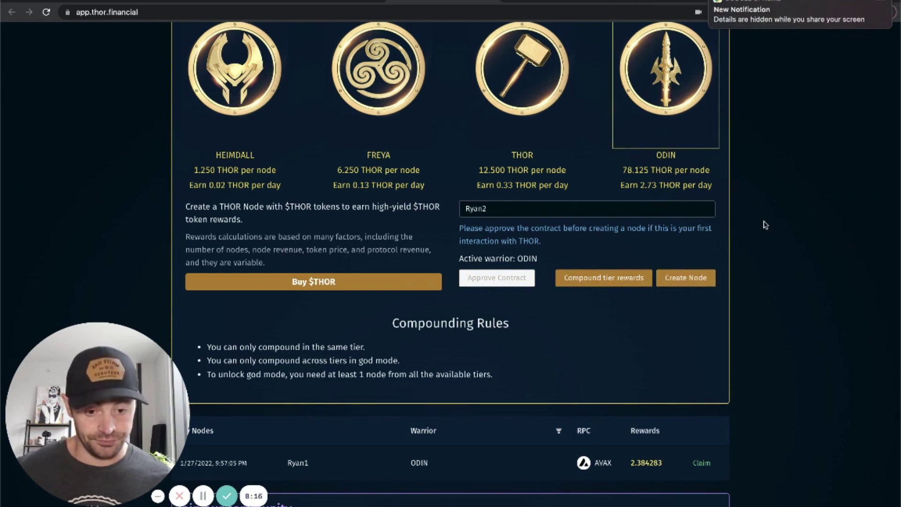
scroll(734, 239, up, 1)
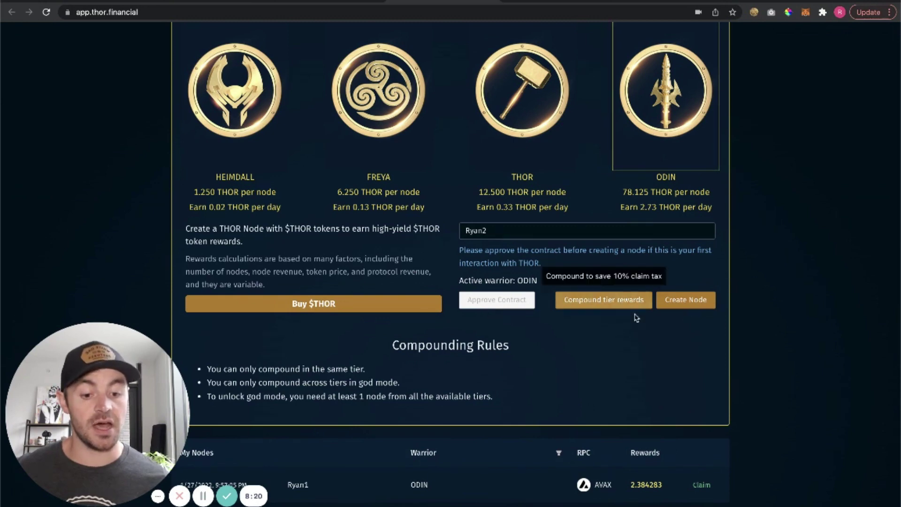
Create the ODIN node Ryan2 and confirm its transaction in MetaMask.
click(675, 302)
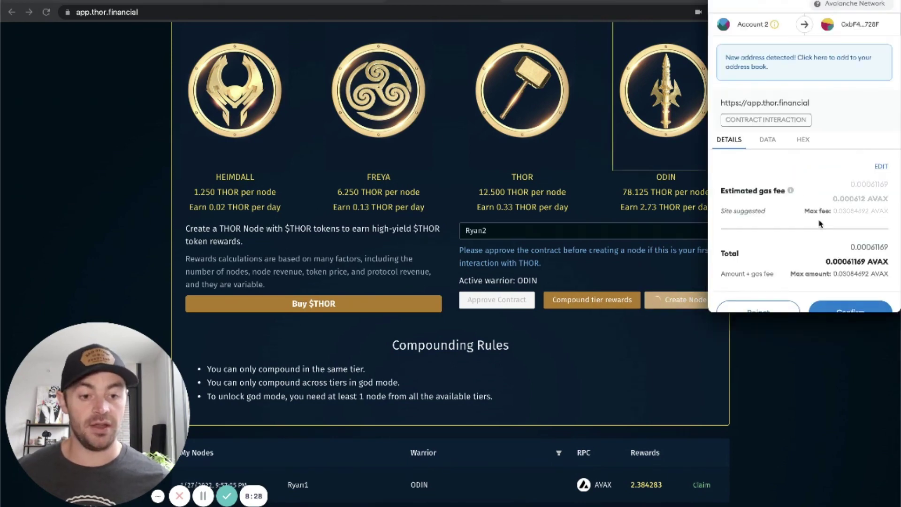
scroll(823, 239, down, 1)
click(840, 293)
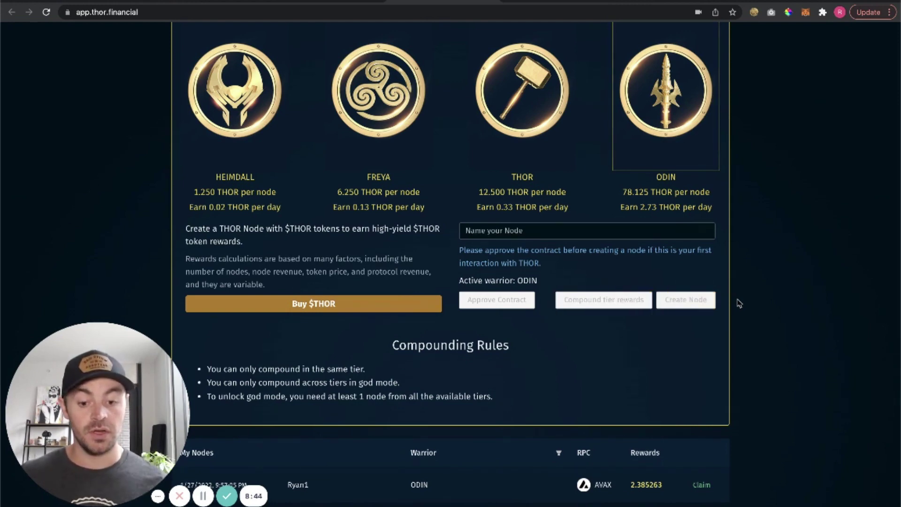
scroll(738, 302, up, 1)
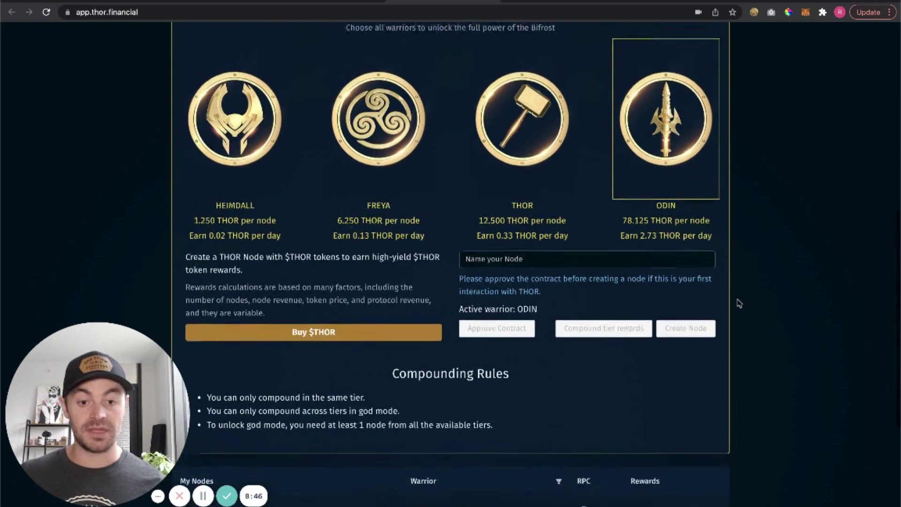
scroll(739, 303, up, 5)
scroll(738, 302, up, 1)
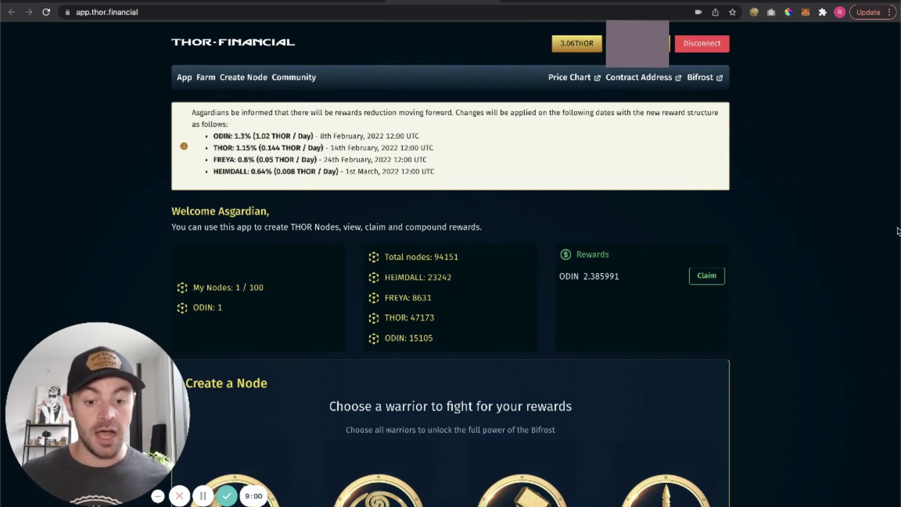
scroll(791, 260, down, 7)
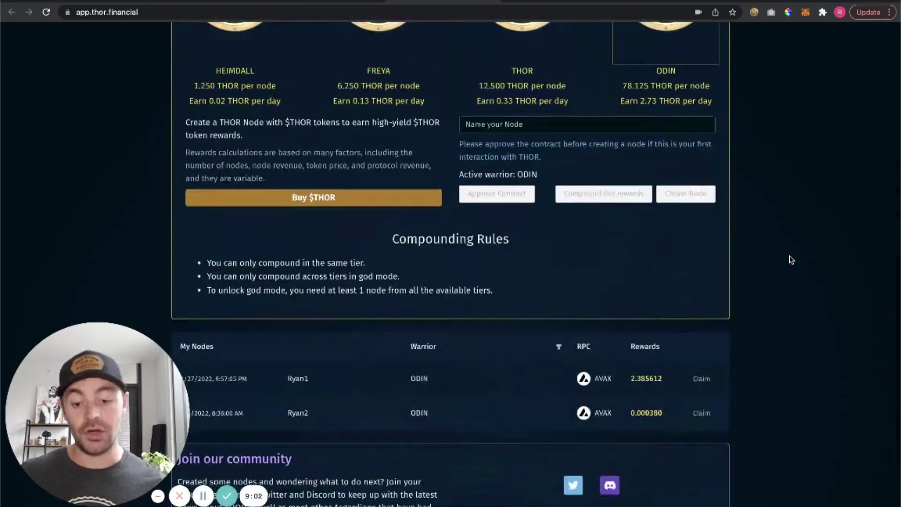
scroll(791, 260, down, 2)
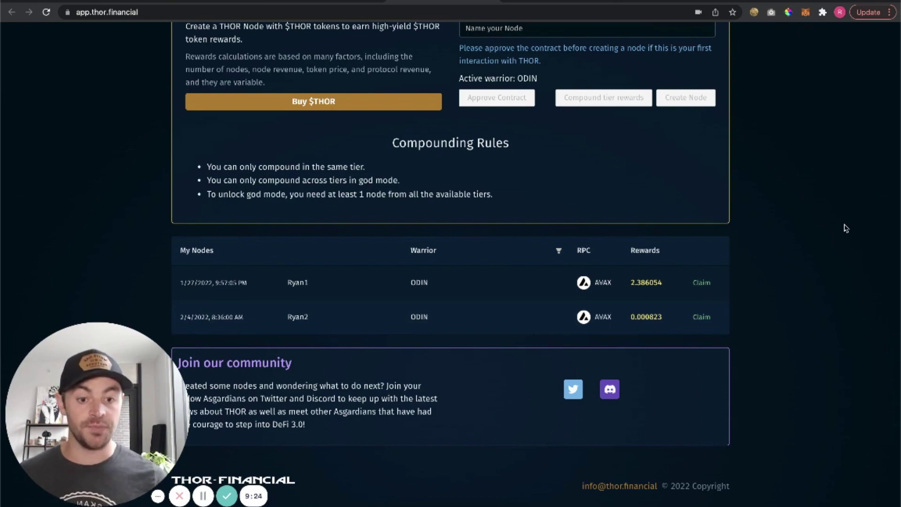
scroll(845, 228, up, 10)
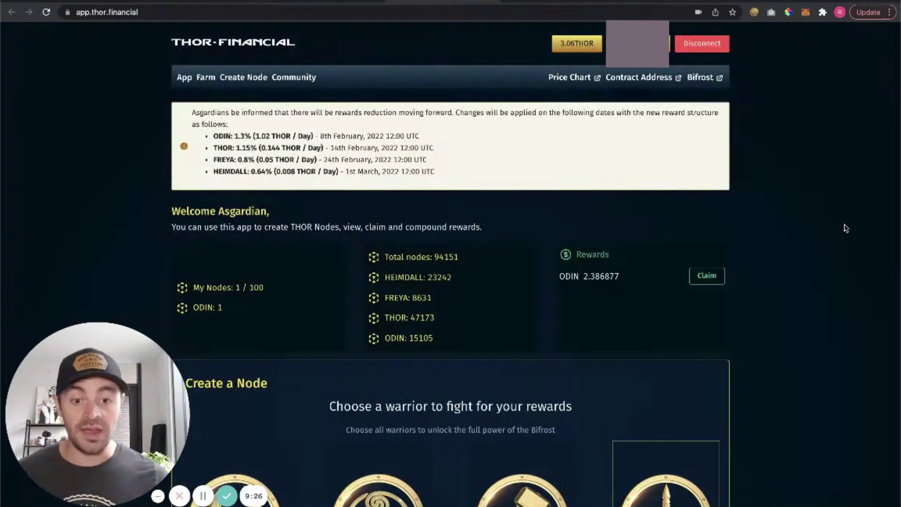
scroll(845, 228, down, 1)
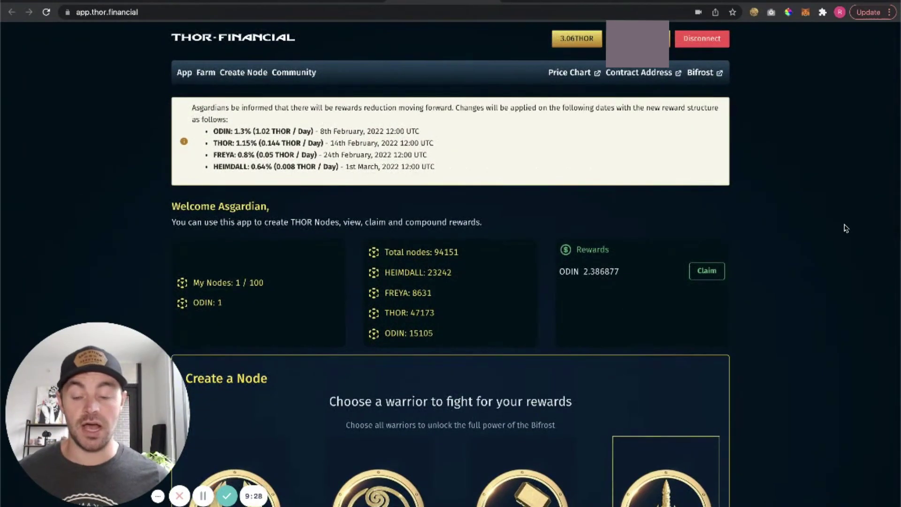
scroll(846, 228, down, 1)
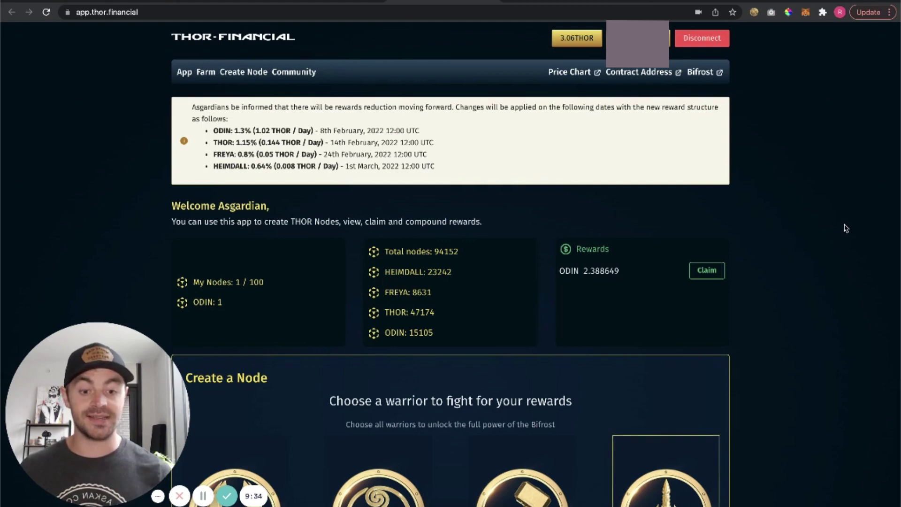
scroll(845, 228, down, 1)
scroll(845, 228, down, 1)
scroll(845, 228, down, 1)
scroll(845, 228, down, 1)
scroll(845, 228, down, 1)
scroll(845, 228, down, 1)
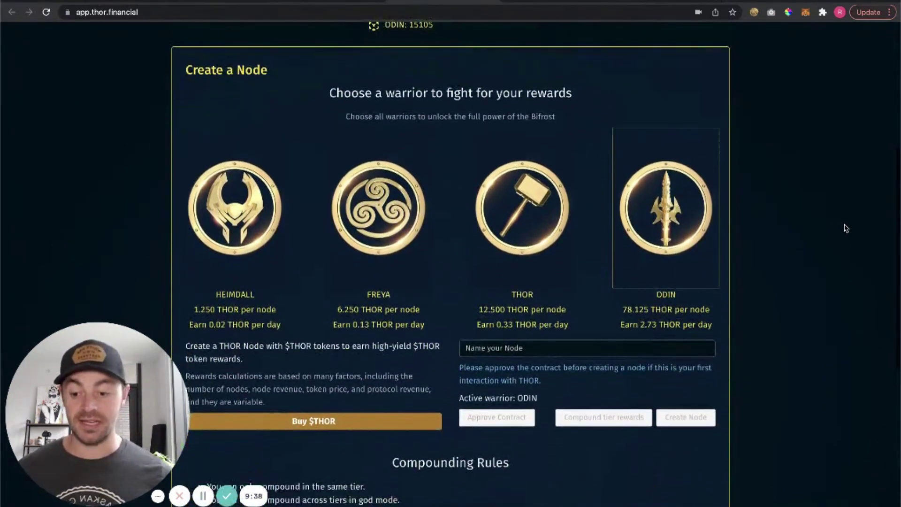
scroll(845, 229, down, 1)
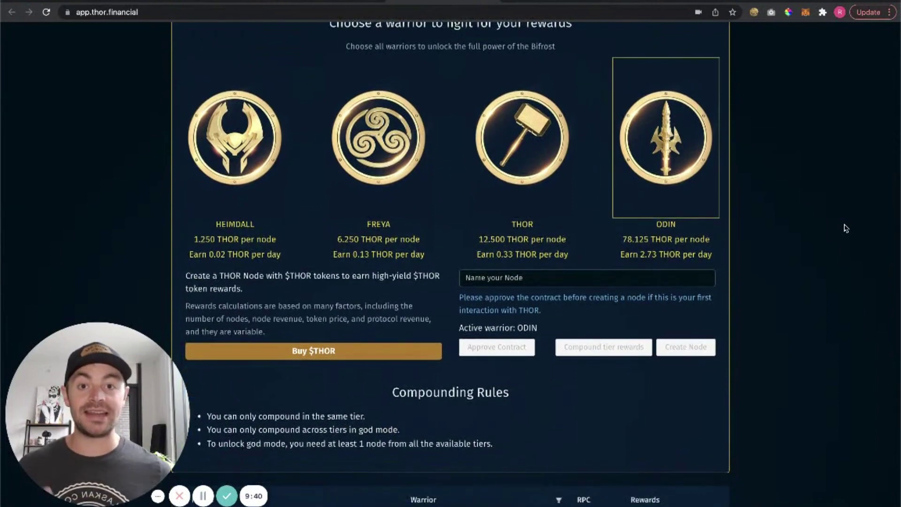